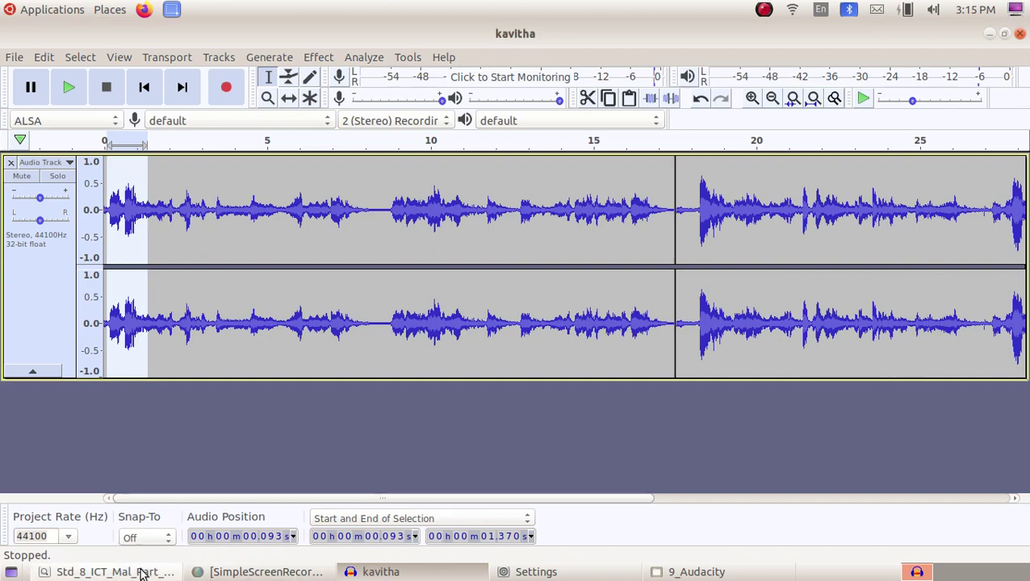
Consult the effects table in Std_8_ICT_Mal_Part_2.pdf and apply Fade In to the selected opening of the kavitha audio track
click(113, 572)
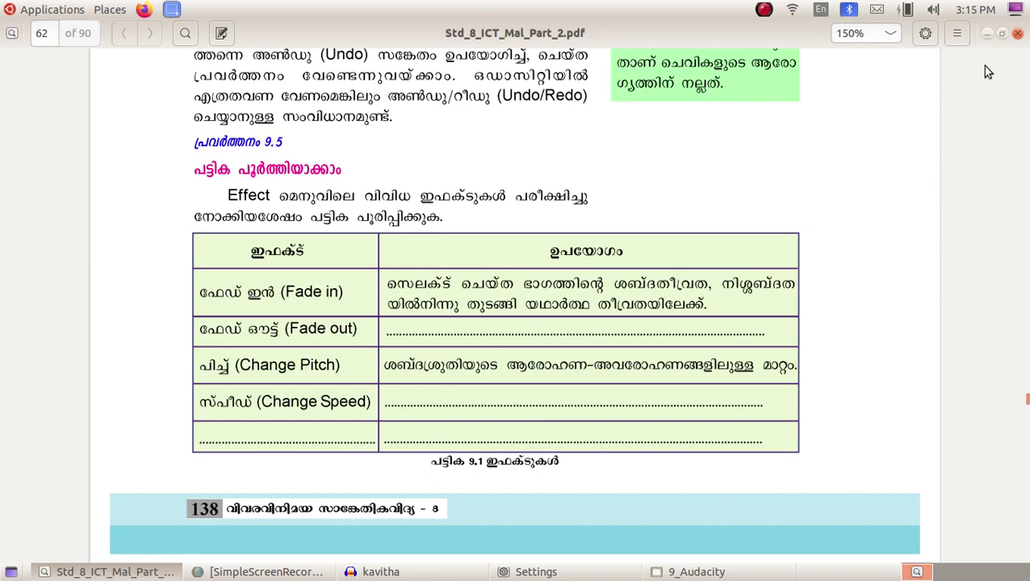
click(985, 35)
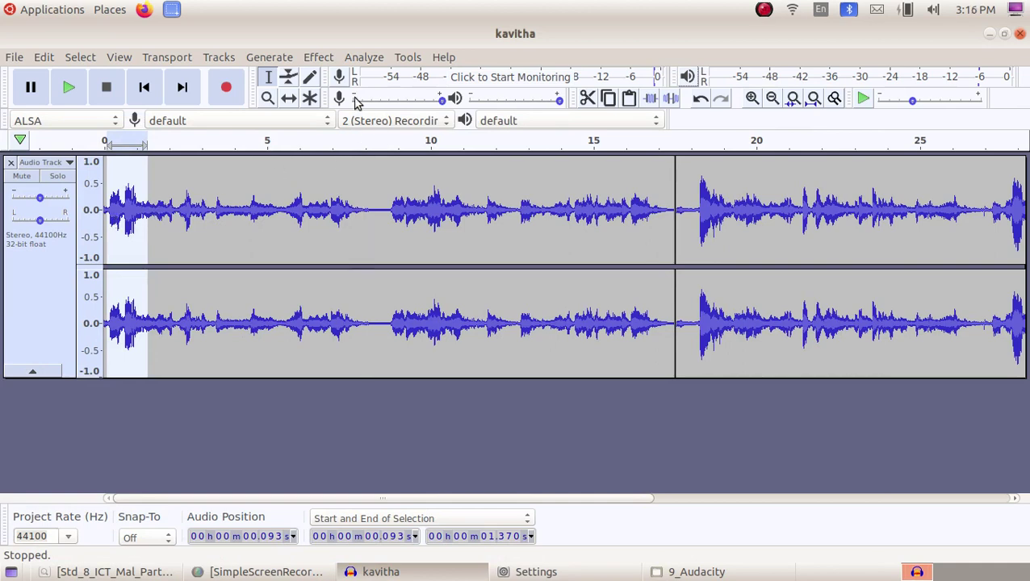
click(318, 57)
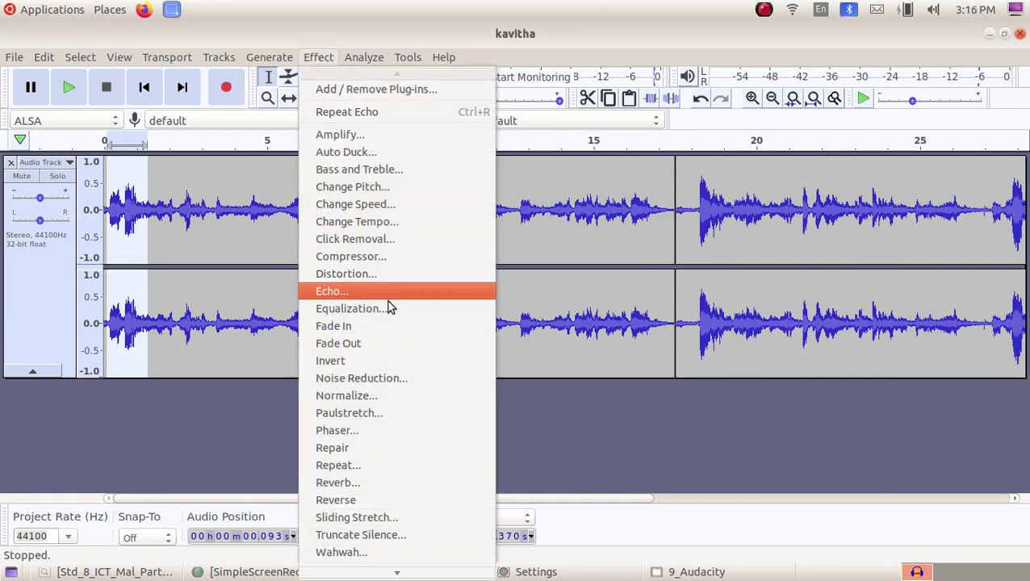
click(394, 325)
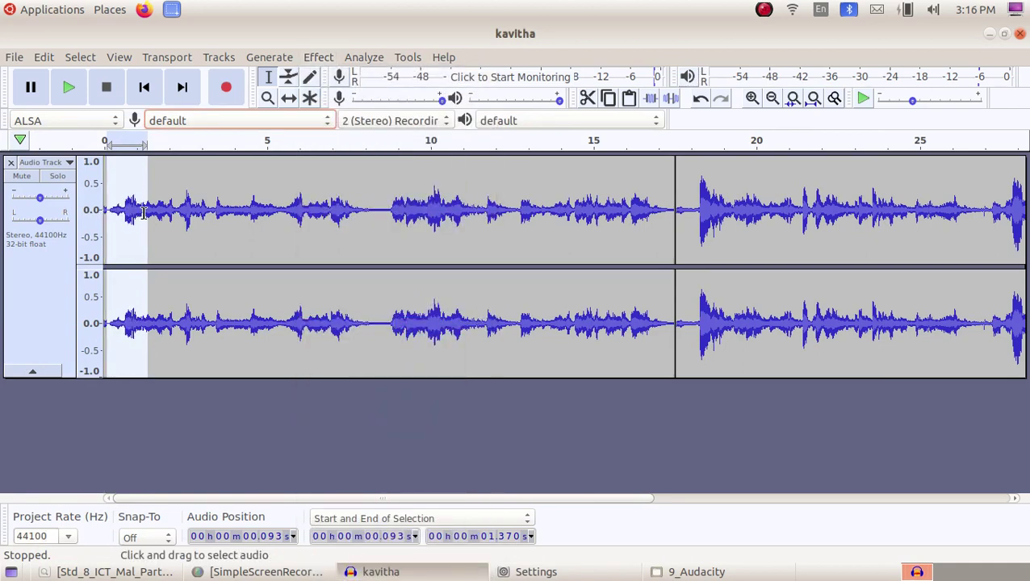
Apply Fade Out to the stretch from about 33.6 s to 37 s near the track's end and play it
drag(299, 499, 656, 505)
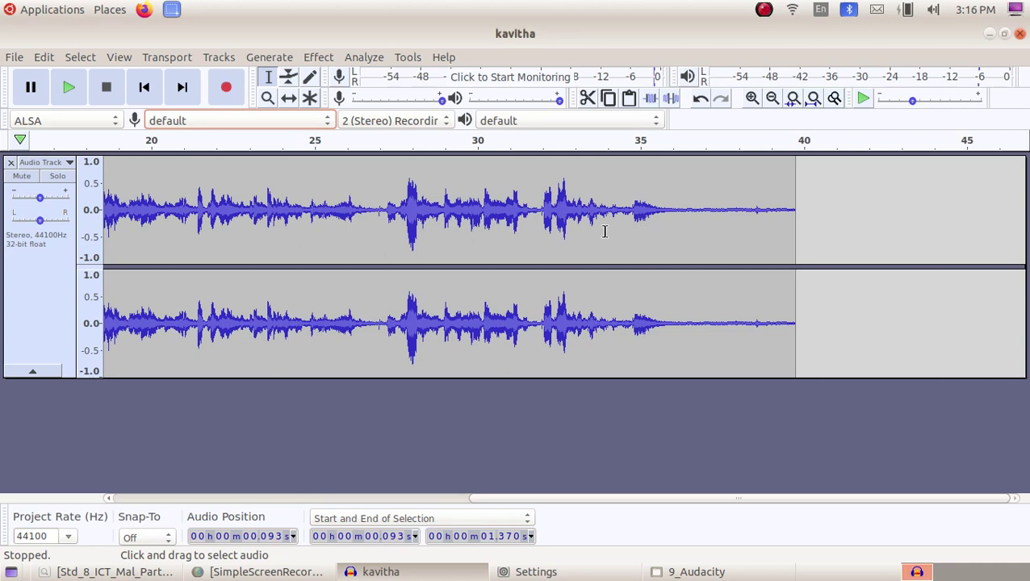
drag(594, 233, 703, 235)
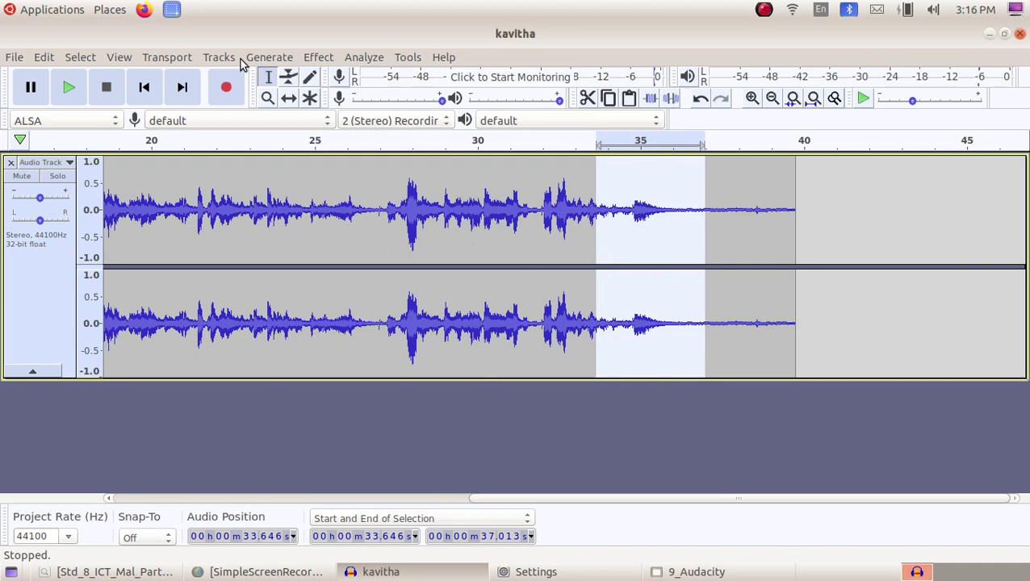
click(313, 59)
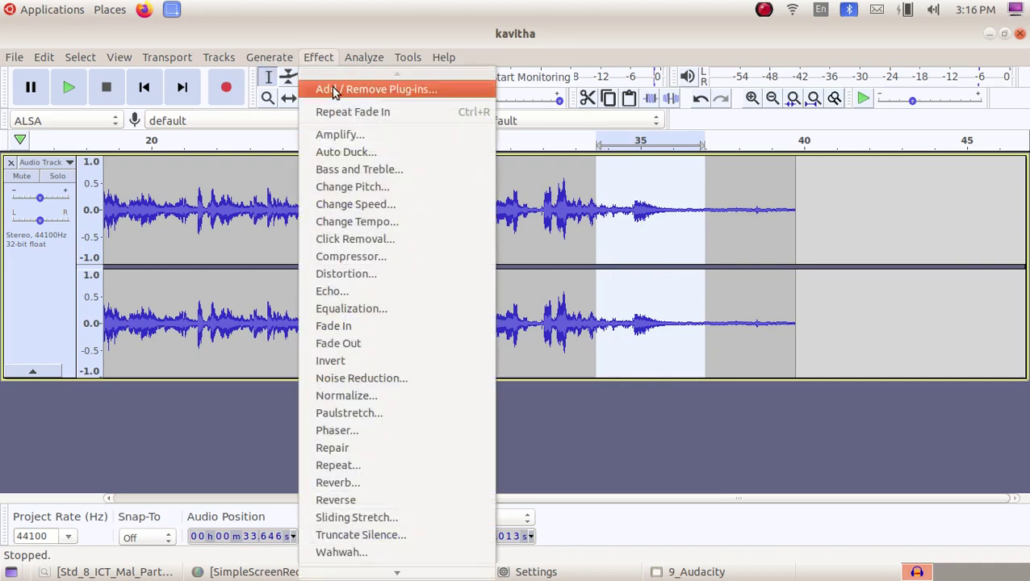
click(413, 344)
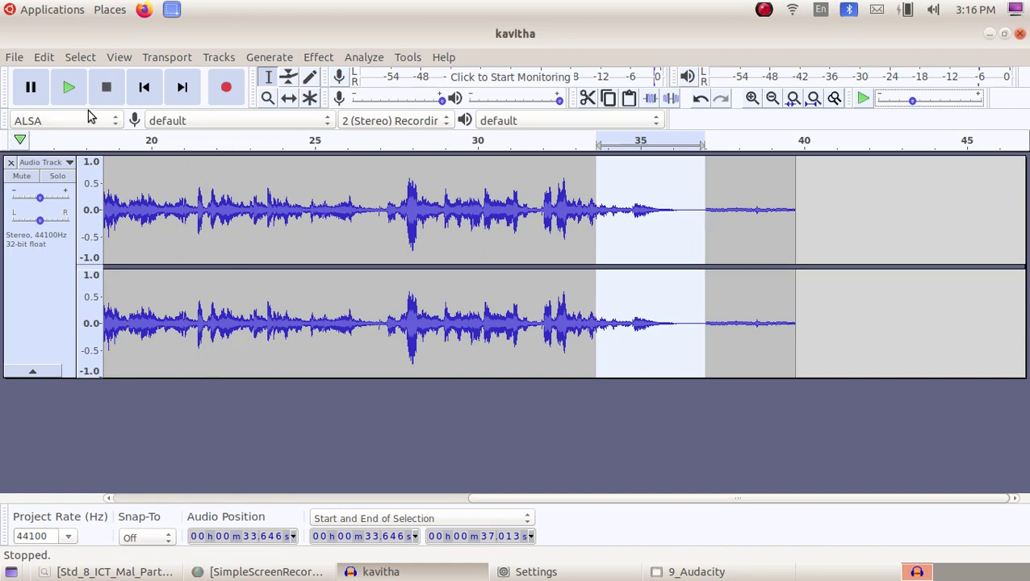
click(70, 89)
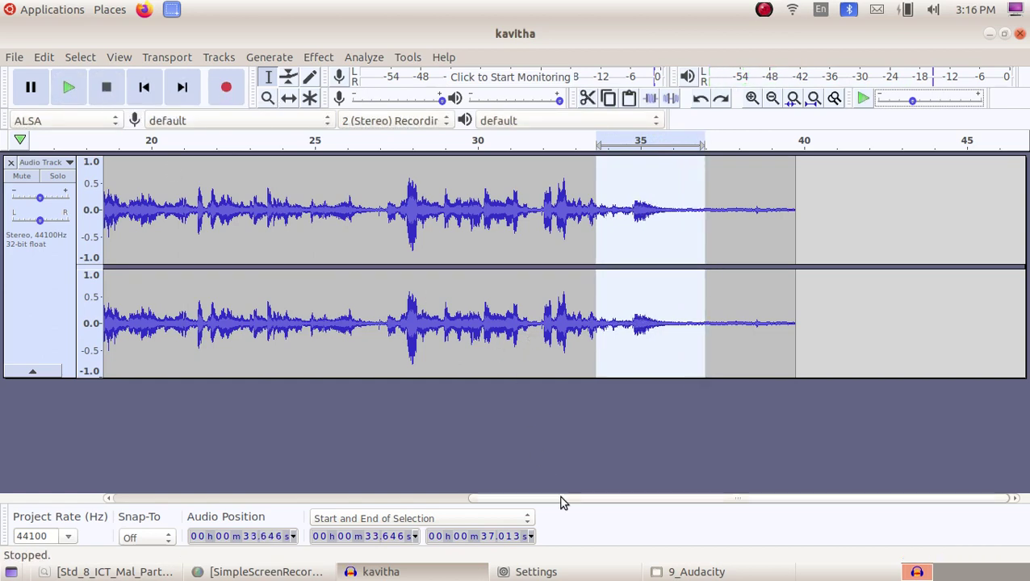
Check the Change Pitch entry in the textbook's effects table and play the track's passage from about 0.2 s to 8.2 s
drag(613, 498, 170, 407)
click(135, 255)
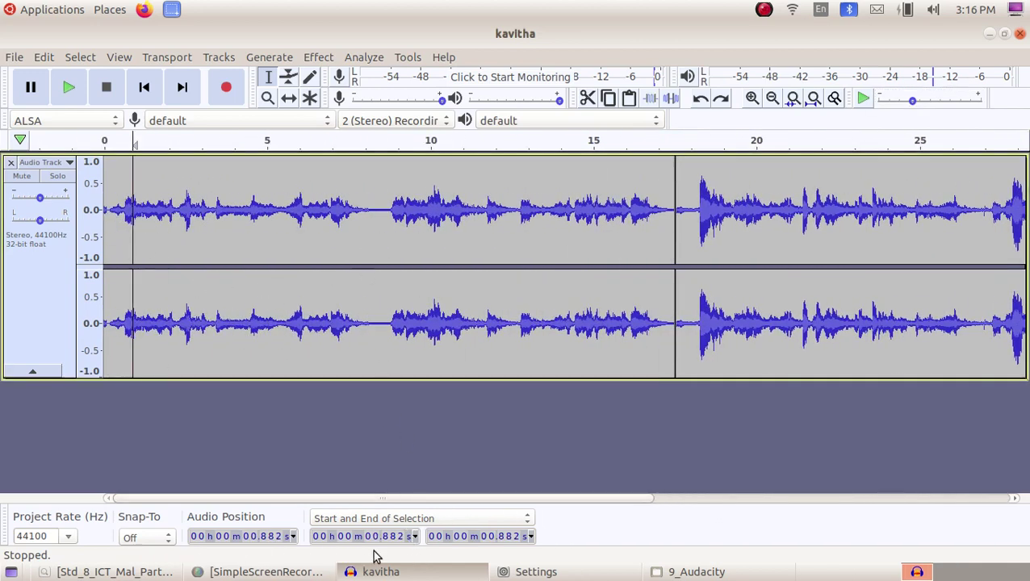
click(113, 571)
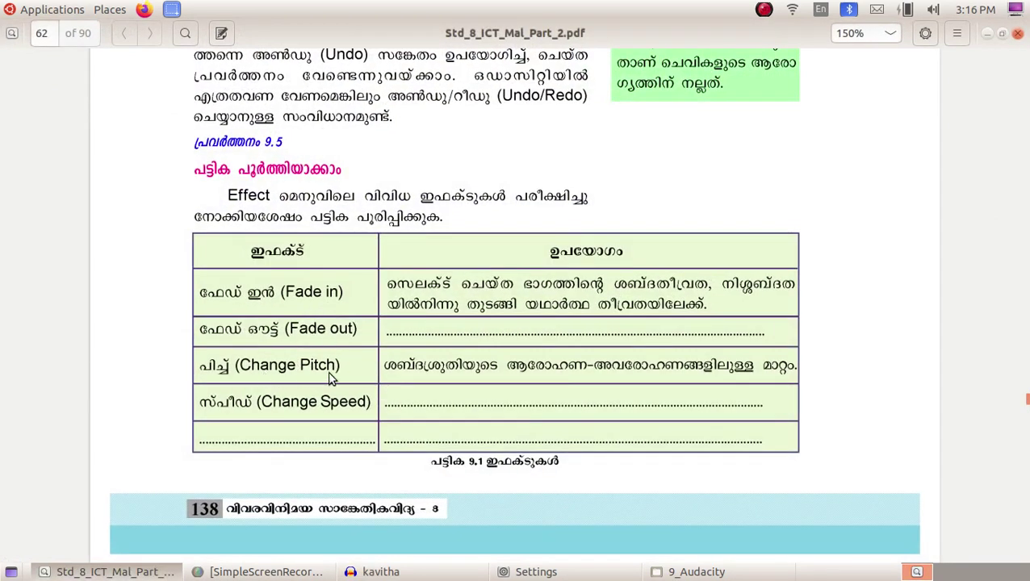
click(440, 567)
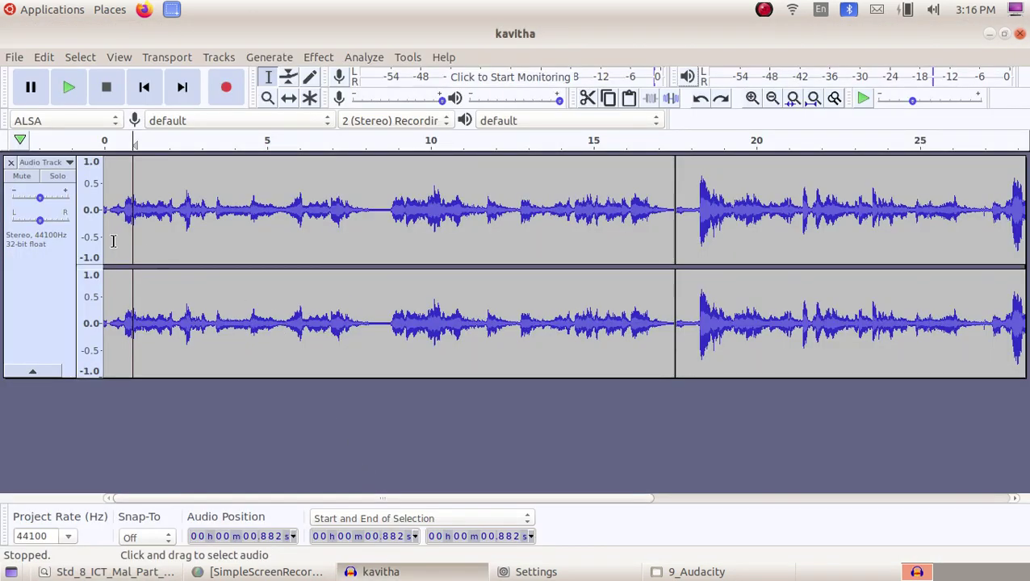
drag(110, 239, 370, 269)
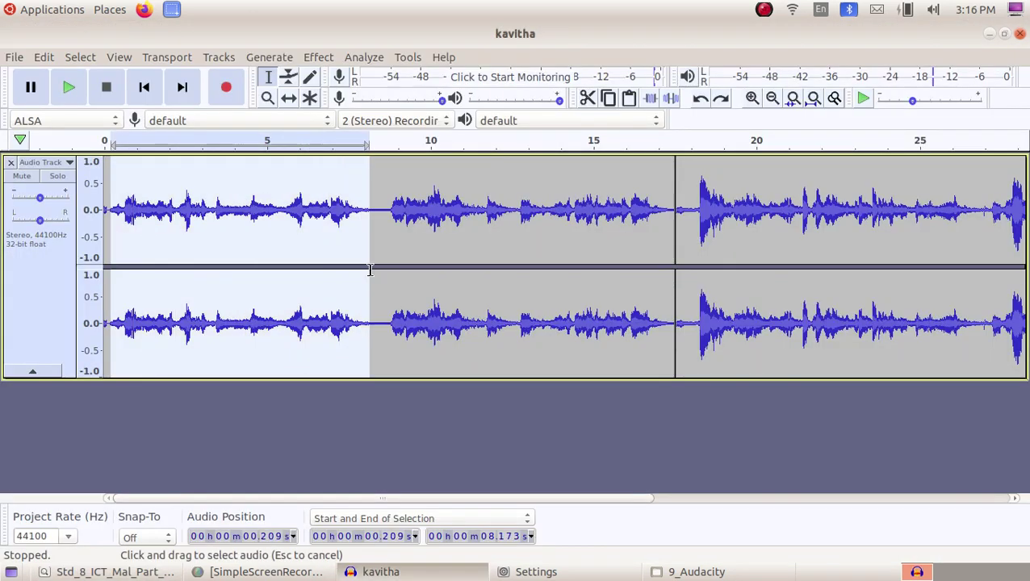
click(68, 89)
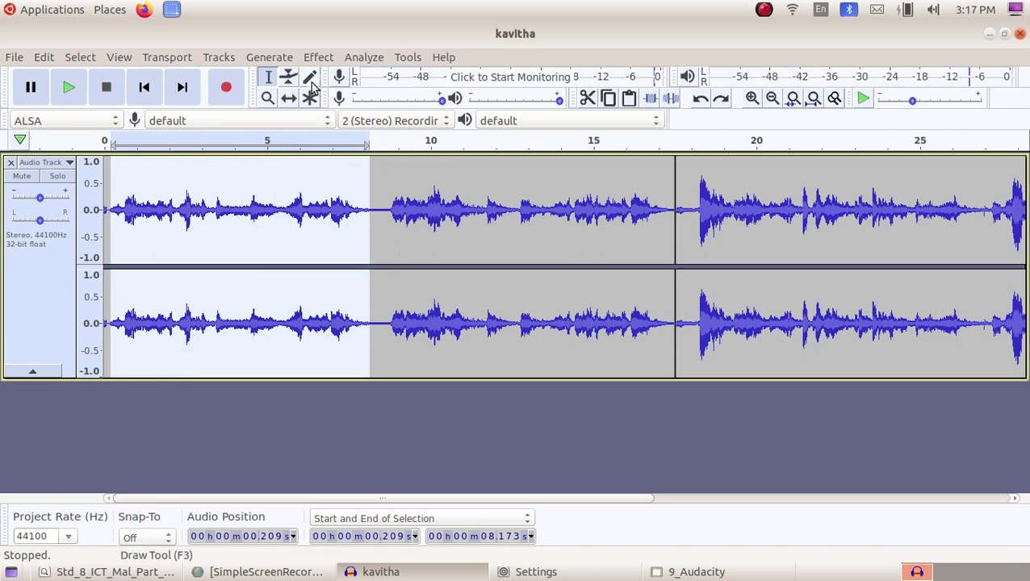
Preview Change Pitch on the selected passage at 4.176 and 105.883 percent change, and close it without applying
click(315, 58)
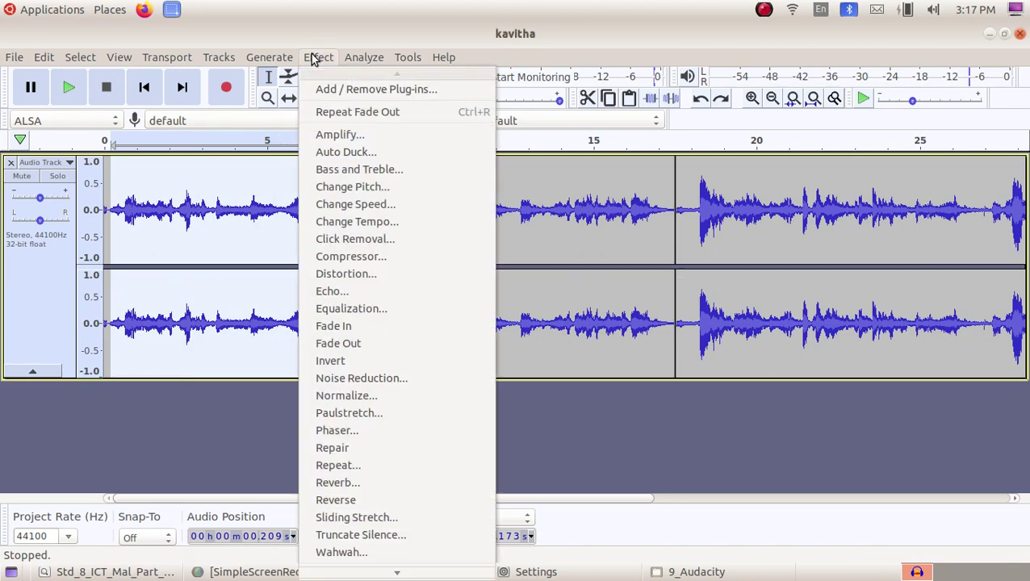
click(388, 186)
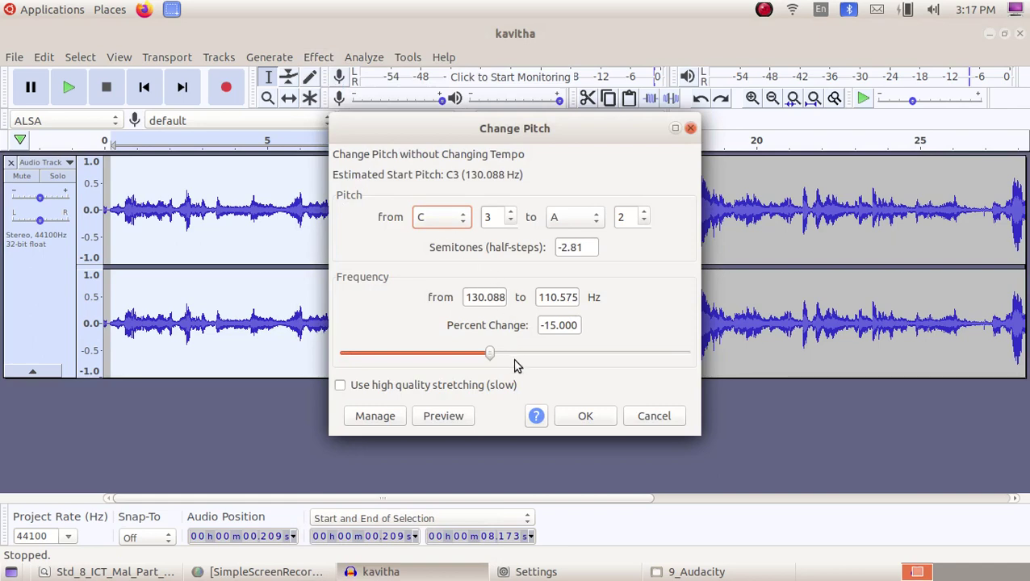
drag(494, 358, 523, 356)
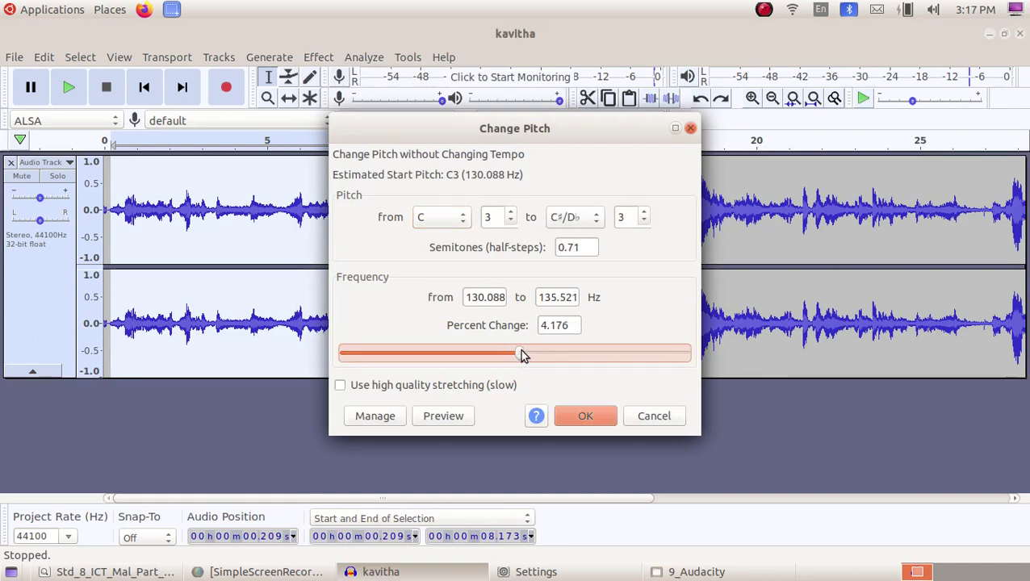
click(443, 415)
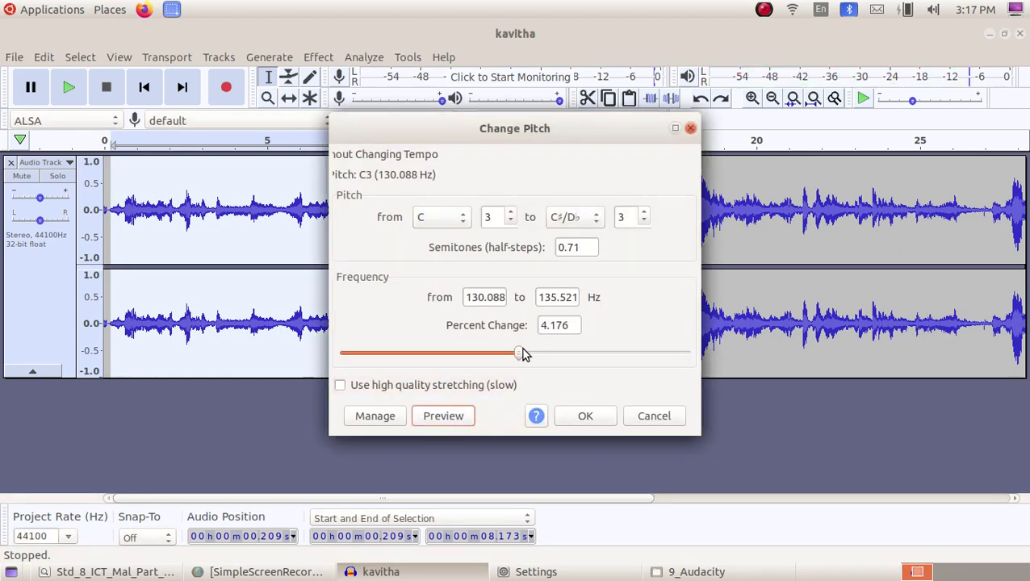
drag(523, 354, 576, 354)
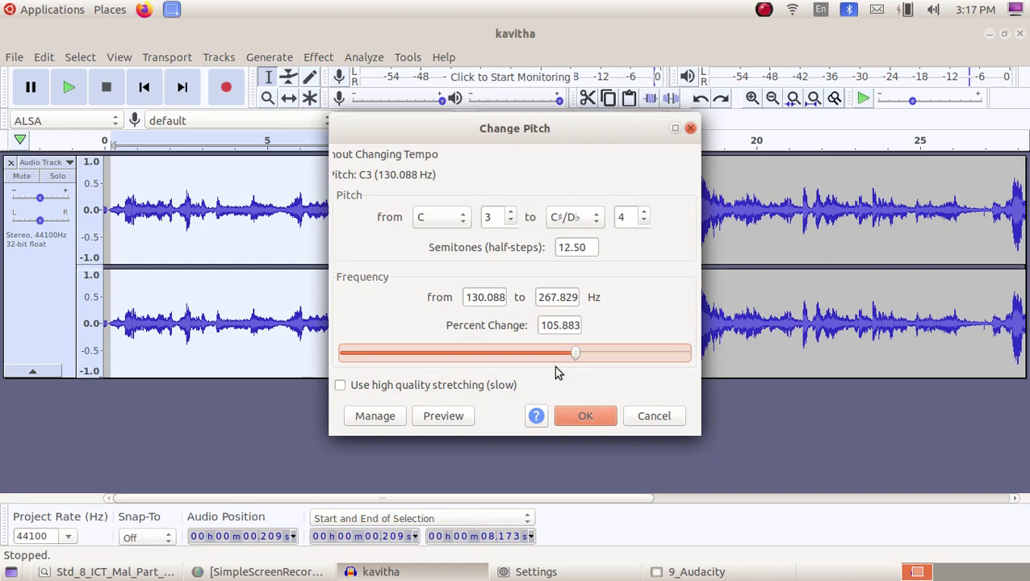
click(452, 418)
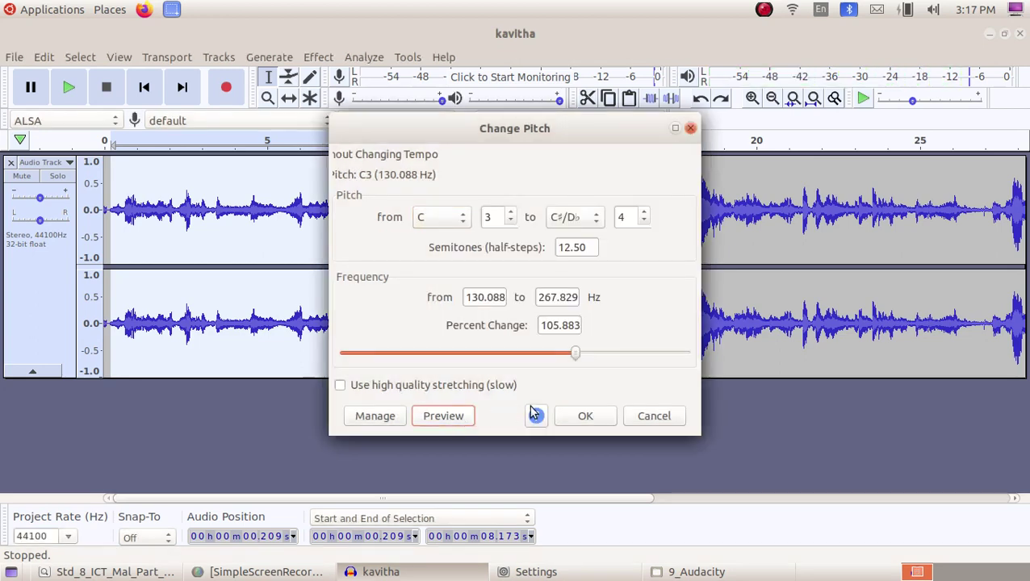
click(651, 417)
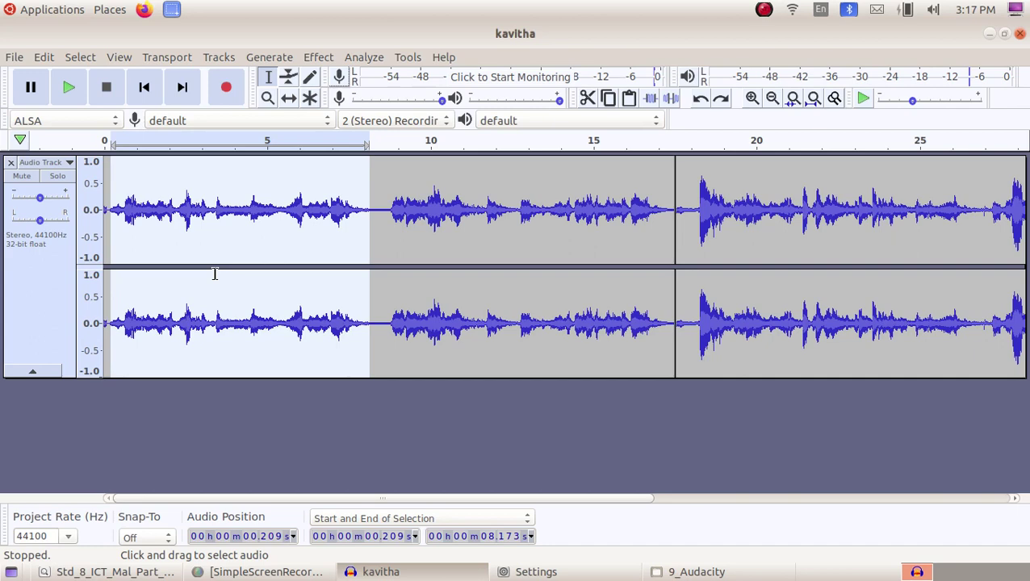
Preview Change Speed on the selected passage at 90.840 percent change, and close it without applying
click(327, 60)
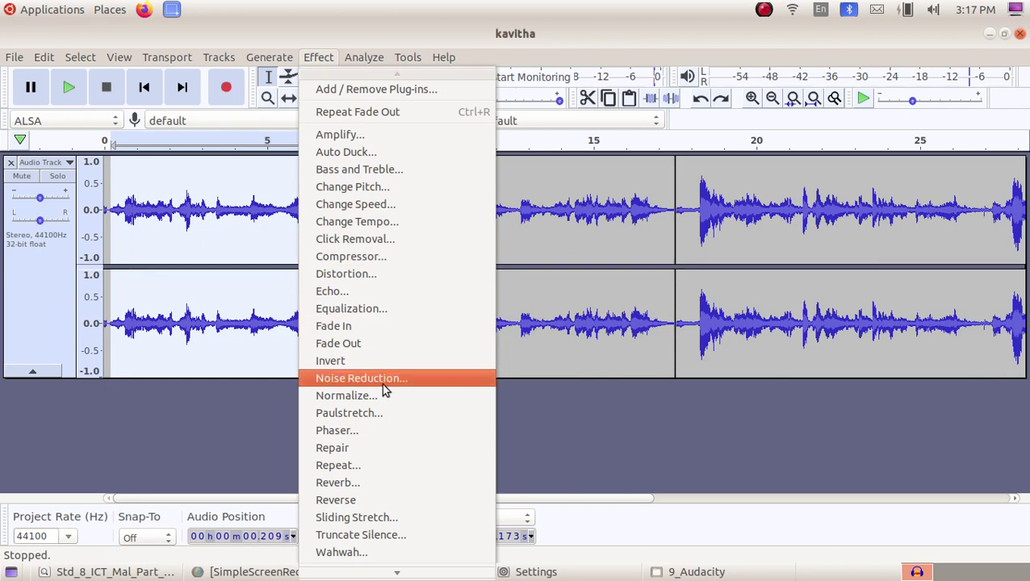
click(425, 205)
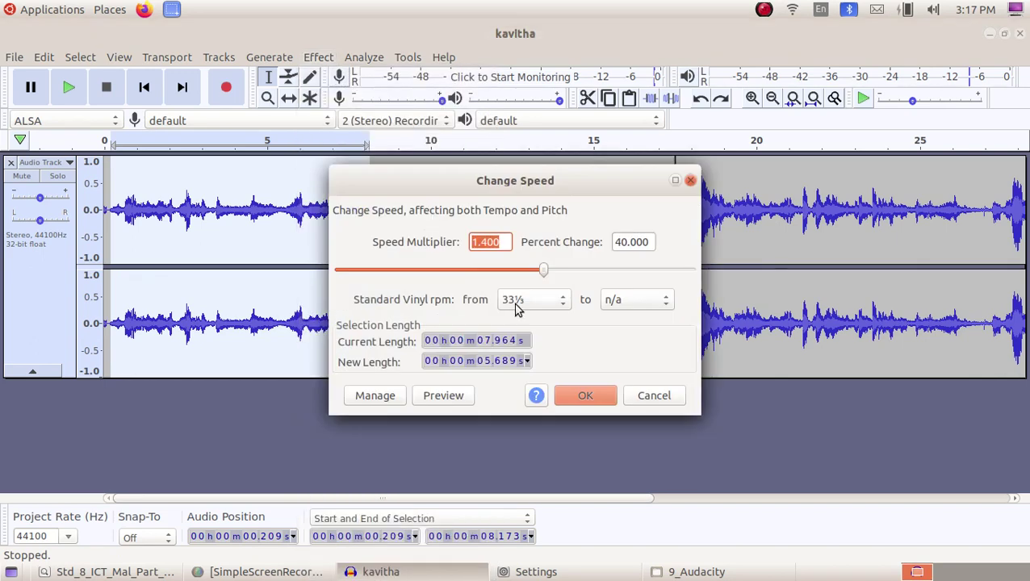
drag(544, 272, 571, 274)
click(444, 396)
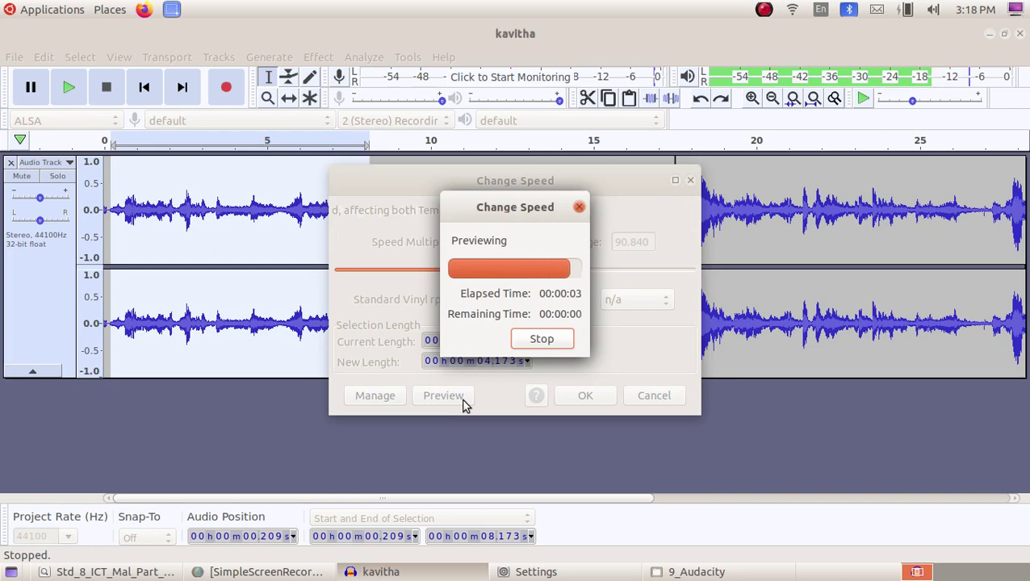
click(659, 401)
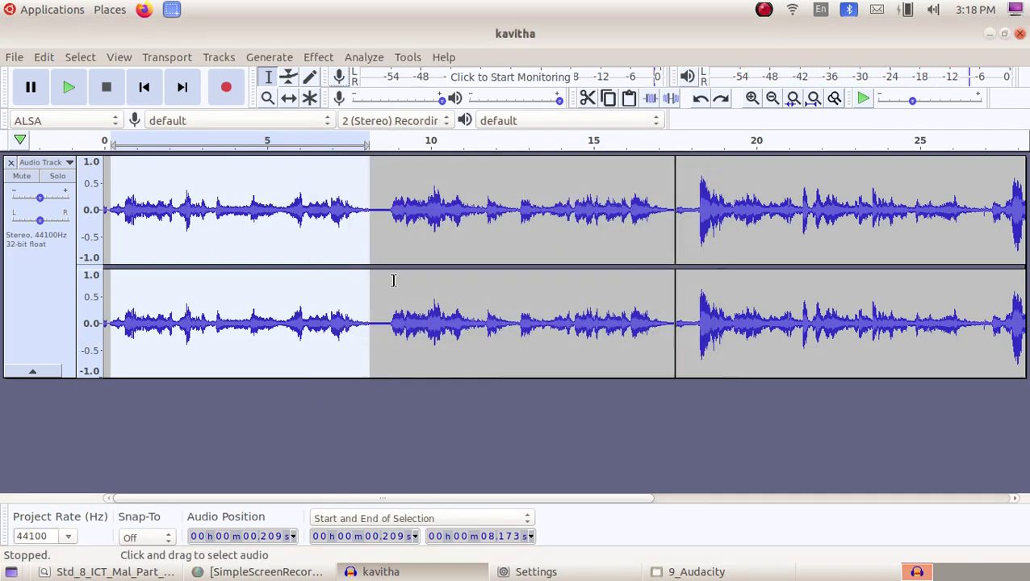
Undo the Fade In on the opening of the audio track
key(ctrl+z)
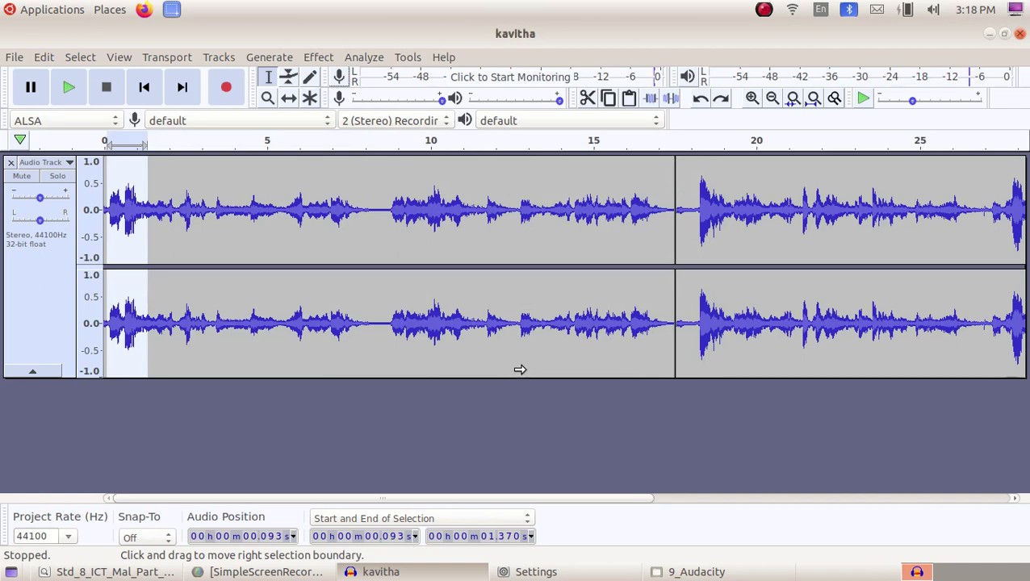
click(106, 228)
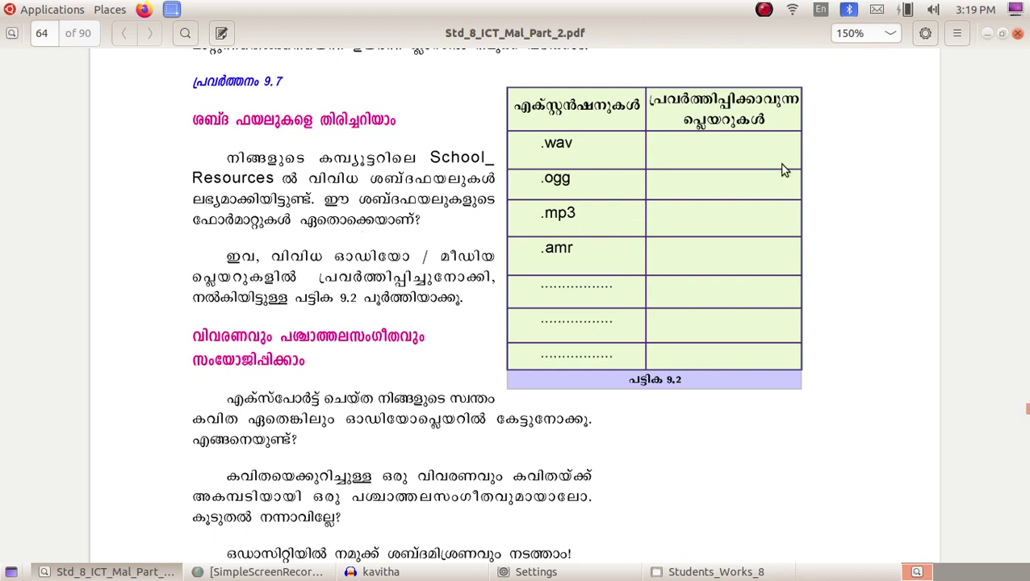
Switch from the textbook to the file manager and open the audio_files folder inside School_Resources, Standard_8
click(986, 33)
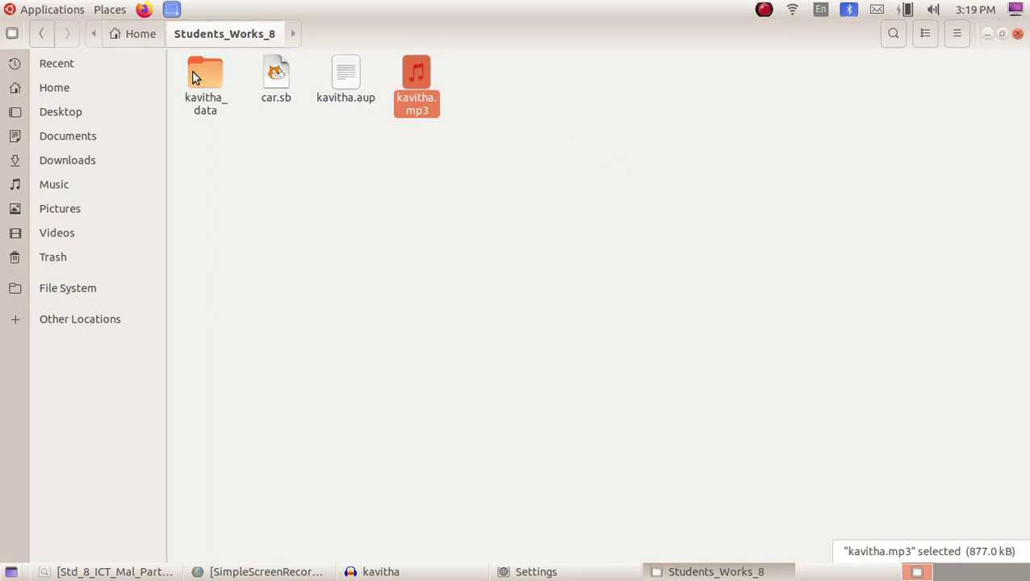
click(138, 37)
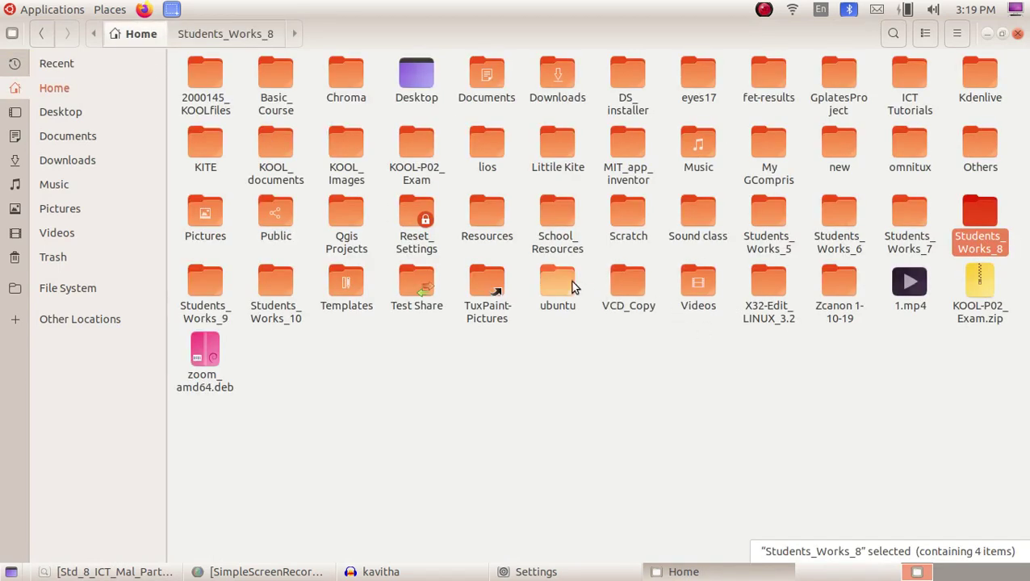
double_click(549, 216)
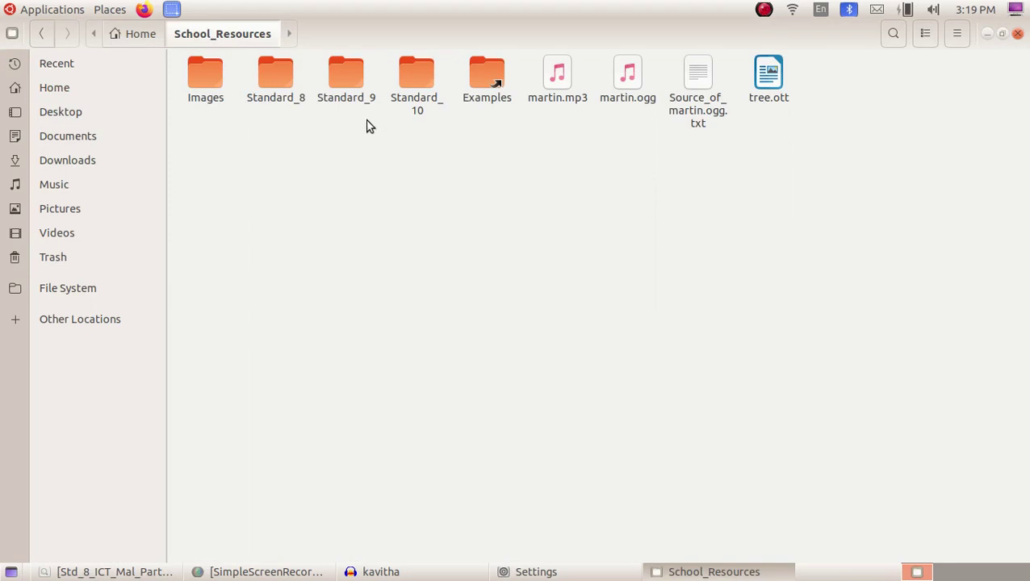
double_click(276, 96)
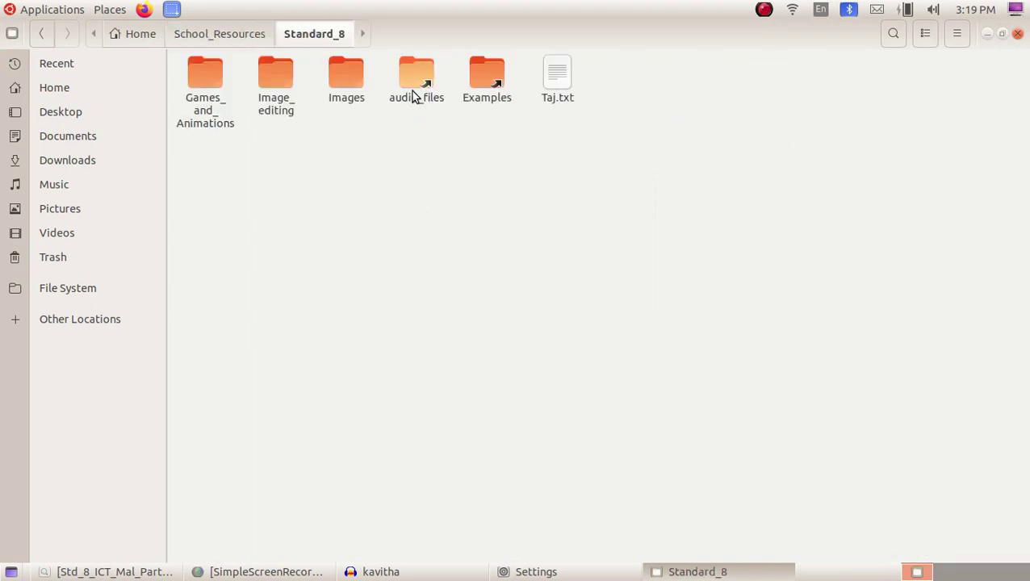
double_click(415, 81)
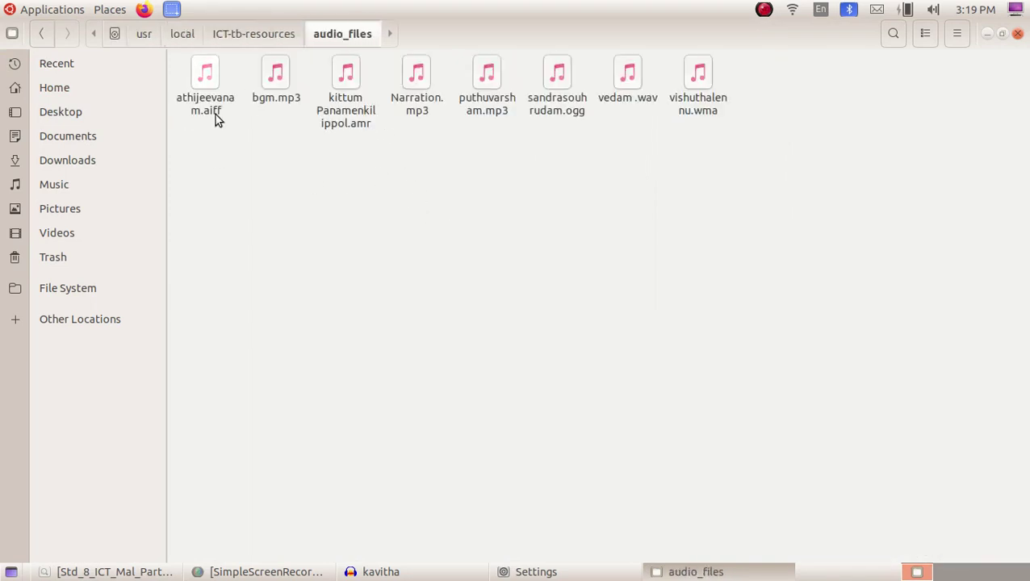
Examine the formats of the files in audio_files one by one, and open vedam .wav for playback
click(216, 117)
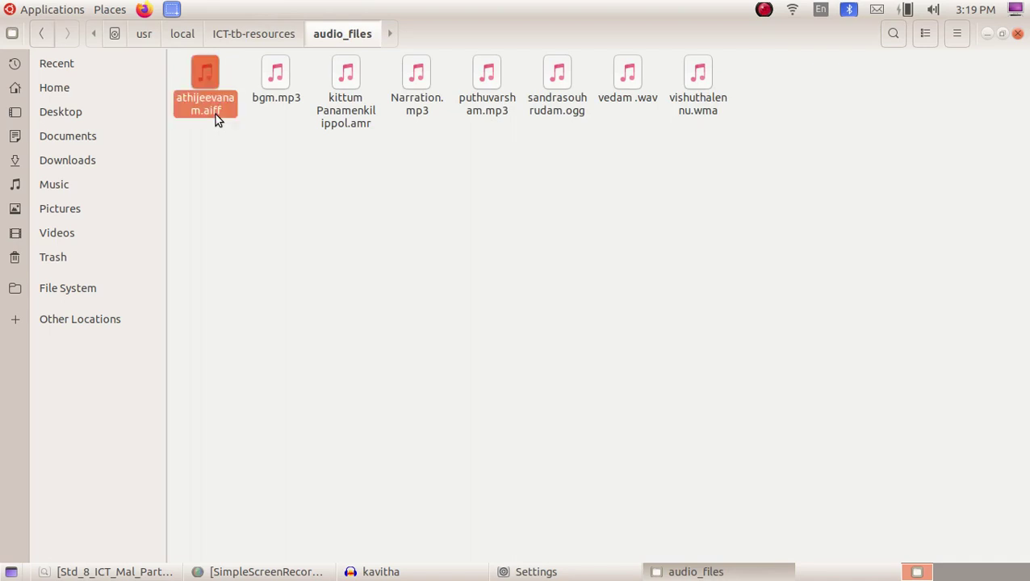
click(289, 102)
click(352, 128)
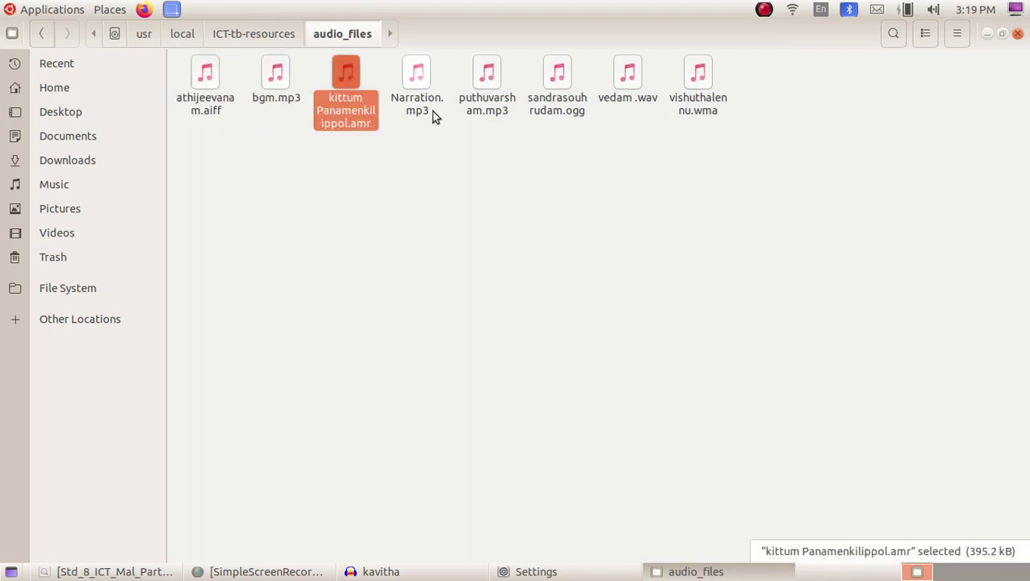
click(430, 111)
click(491, 117)
click(568, 113)
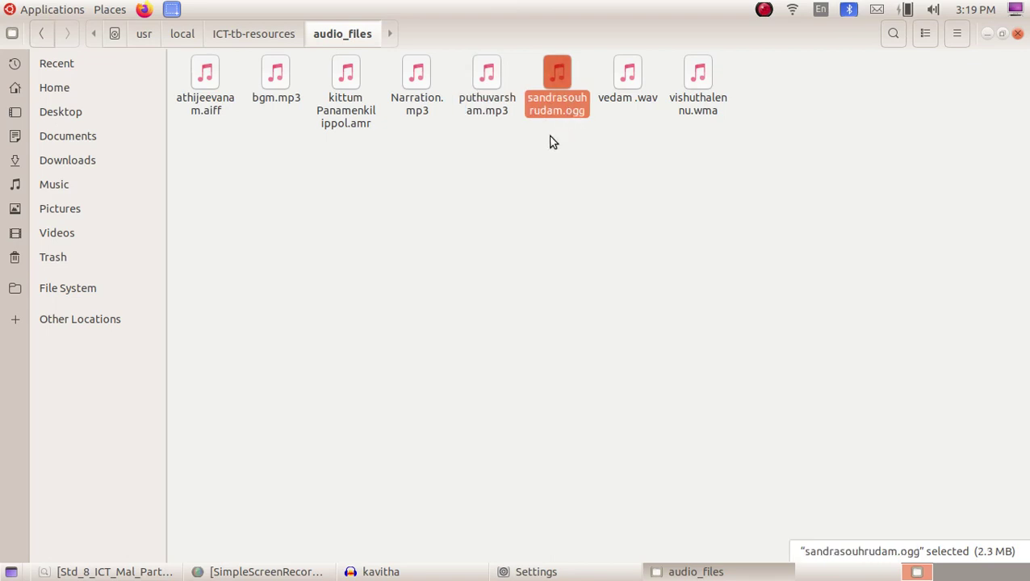
click(621, 92)
click(713, 110)
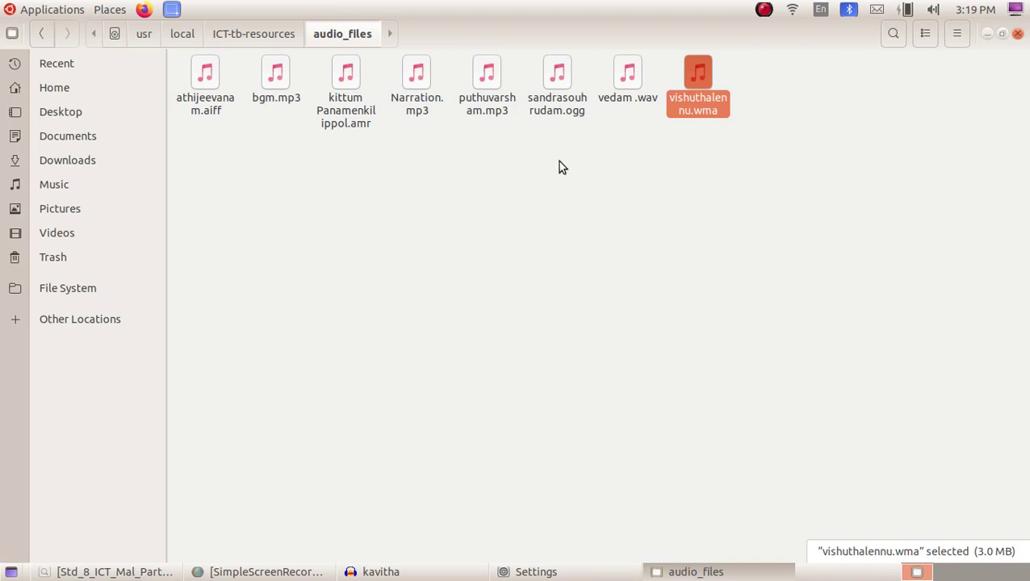
double_click(626, 95)
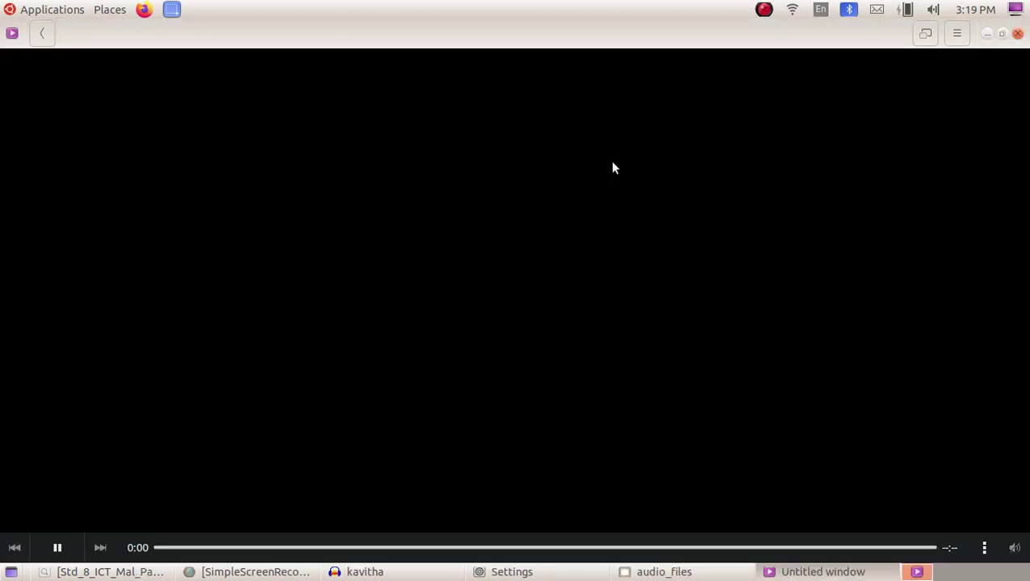